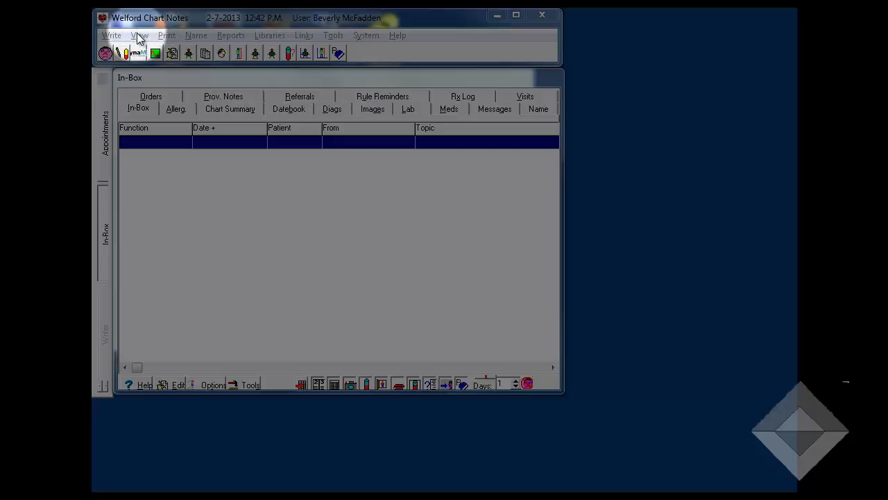
{"action": "left_click", "coordinate": [139, 36]}
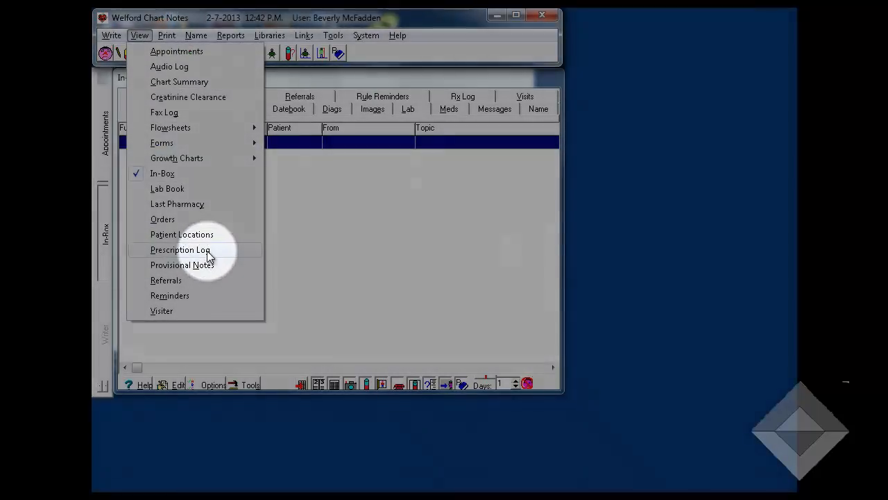
{"action": "left_click", "coordinate": [207, 251]}
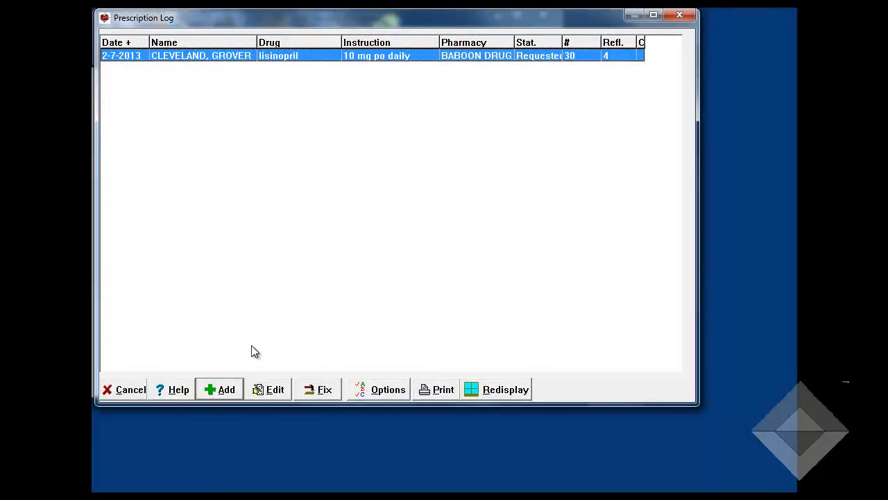
{"action": "left_click", "coordinate": [131, 395]}
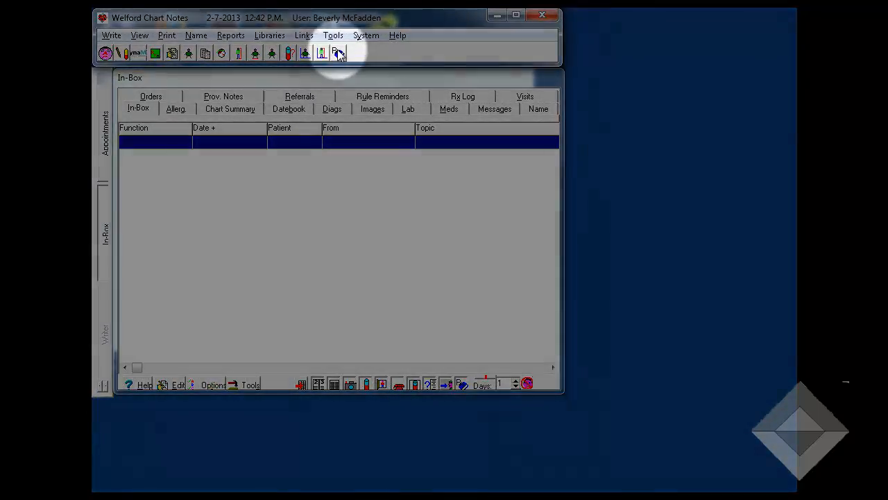
{"action": "left_click", "coordinate": [337, 54]}
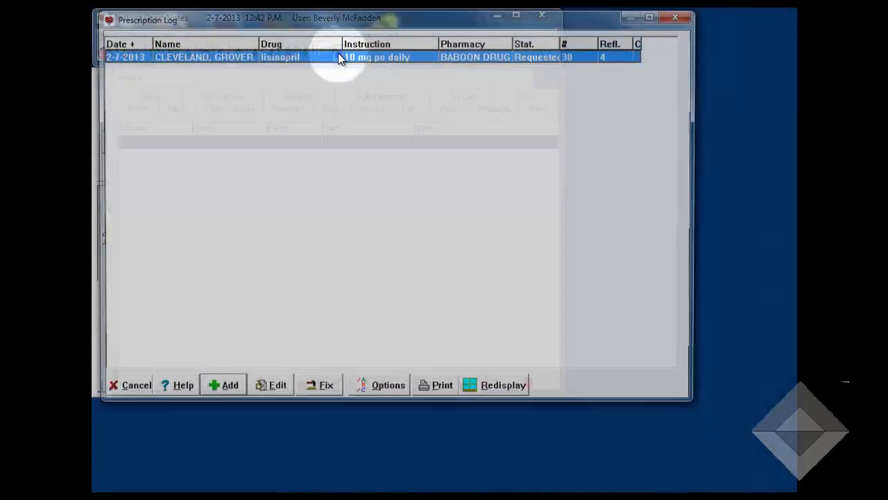
{"action": "left_click", "coordinate": [132, 393]}
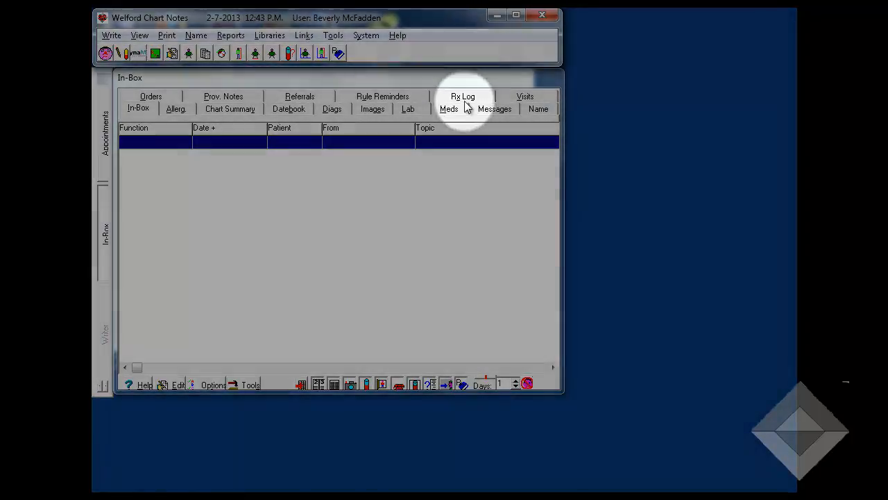
Step: Open the Prescription Log and adjust its layout: move the window, widen the Name column slightly and make the window narrower
{"action": "left_click", "coordinate": [463, 101]}
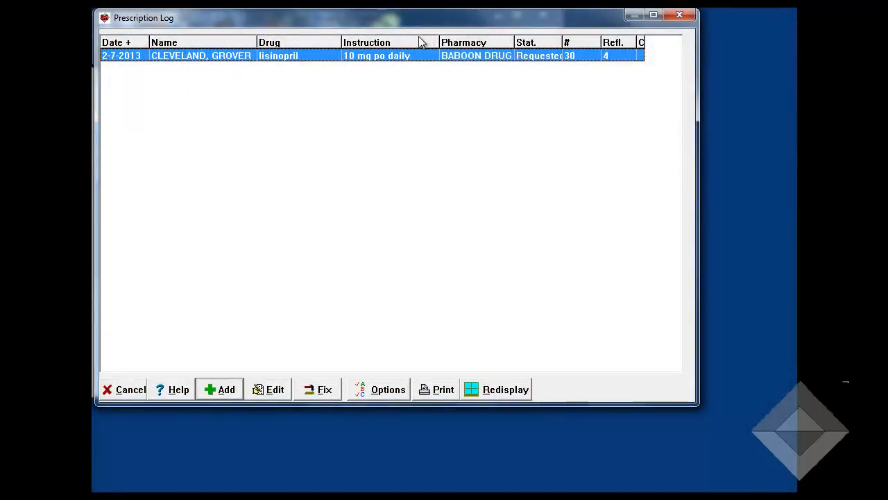
{"action": "left_click_drag", "start_coordinate": [402, 25], "coordinate": [421, 44]}
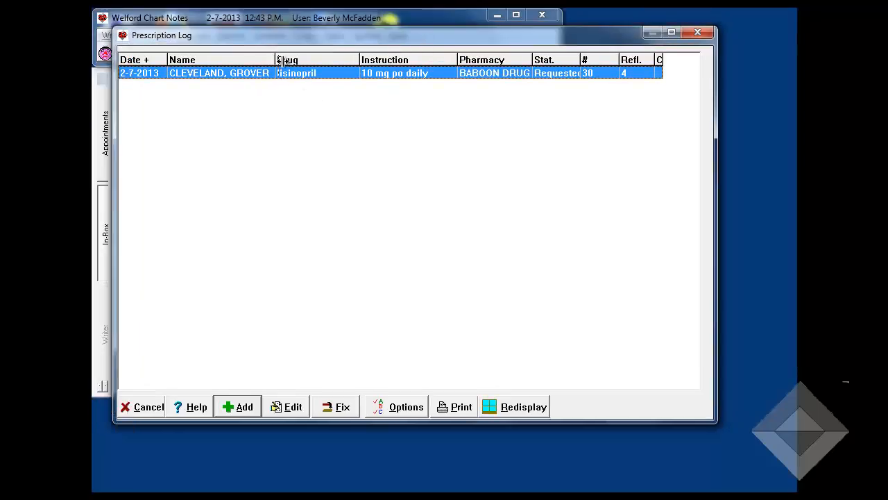
{"action": "mouse_move", "coordinate": [276, 61]}
{"action": "left_mouse_down"}
{"action": "mouse_move", "coordinate": [302, 61]}
{"action": "mouse_move", "coordinate": [282, 59]}
{"action": "left_mouse_up"}
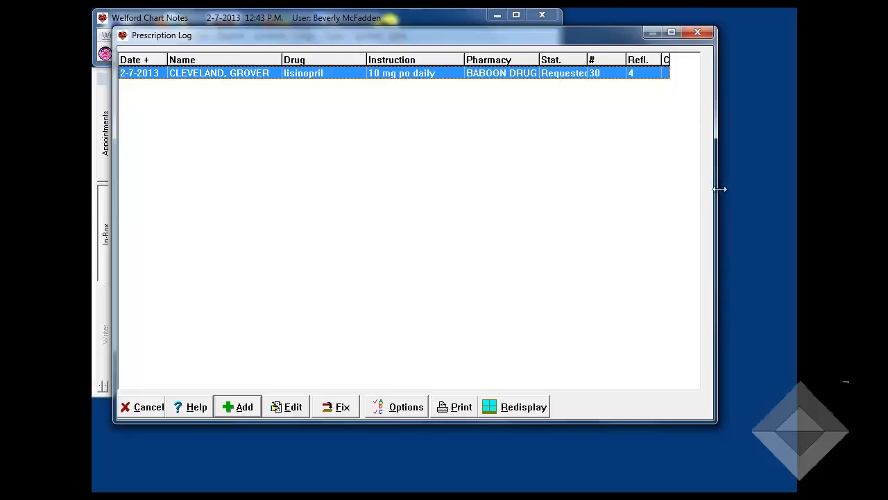
{"action": "left_click_drag", "start_coordinate": [719, 191], "coordinate": [700, 192]}
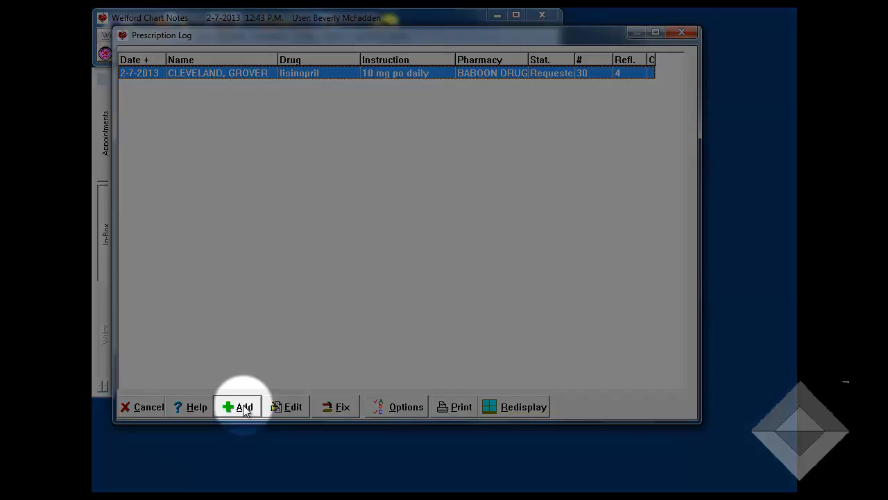
Step: Add a new prescription log entry and fill in the patient by looking up the patient's name
{"action": "left_click", "coordinate": [243, 408]}
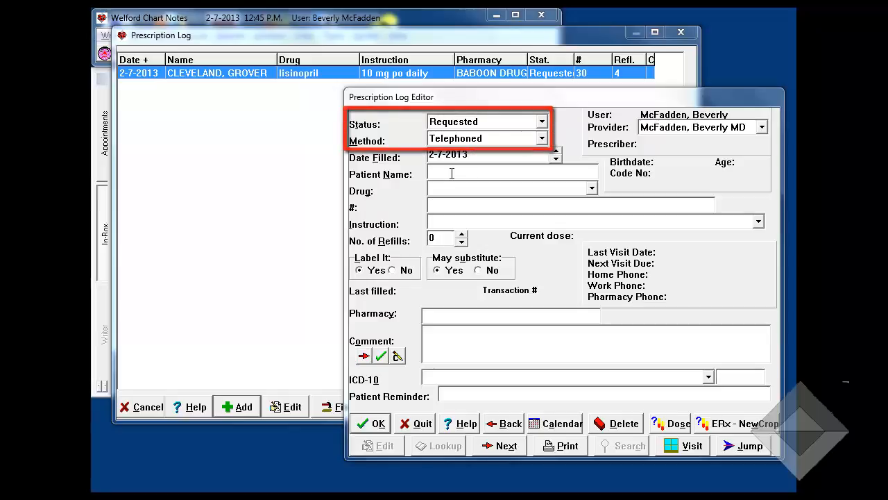
{"action": "left_click", "coordinate": [452, 175]}
{"action": "type", "text": "ERI,KEL"}
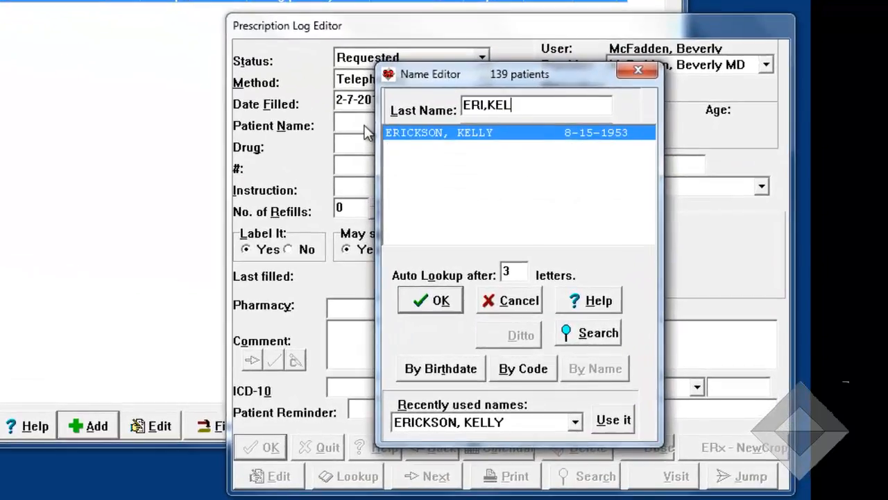
{"action": "key", "text": "Return"}
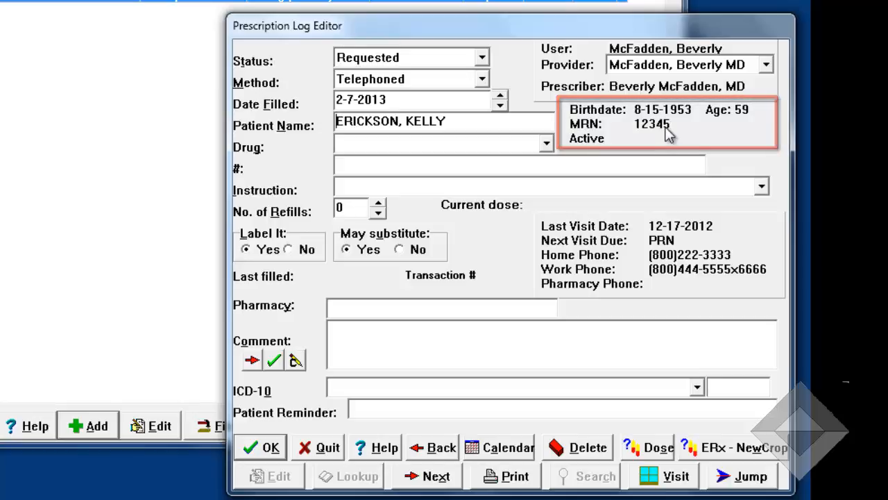
Step: Choose levothyroxine from the patient's current medications as the drug and let its instruction fill in
{"action": "left_click", "coordinate": [546, 144]}
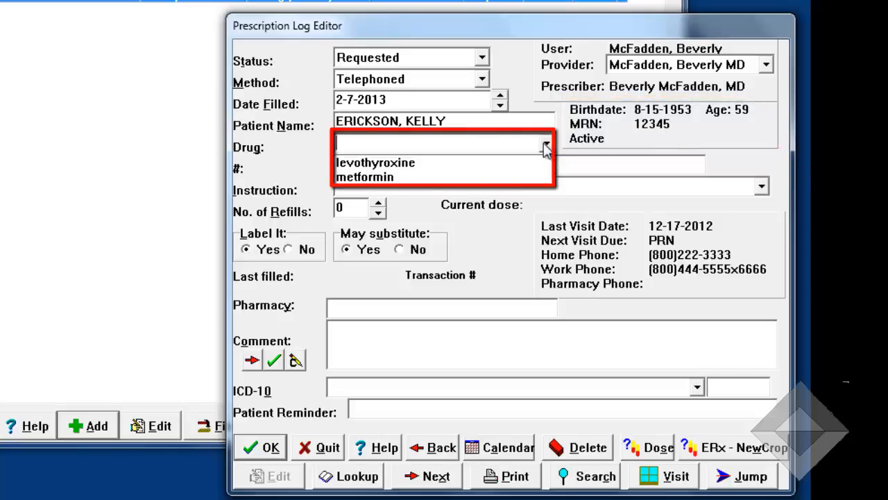
{"action": "left_click", "coordinate": [427, 165]}
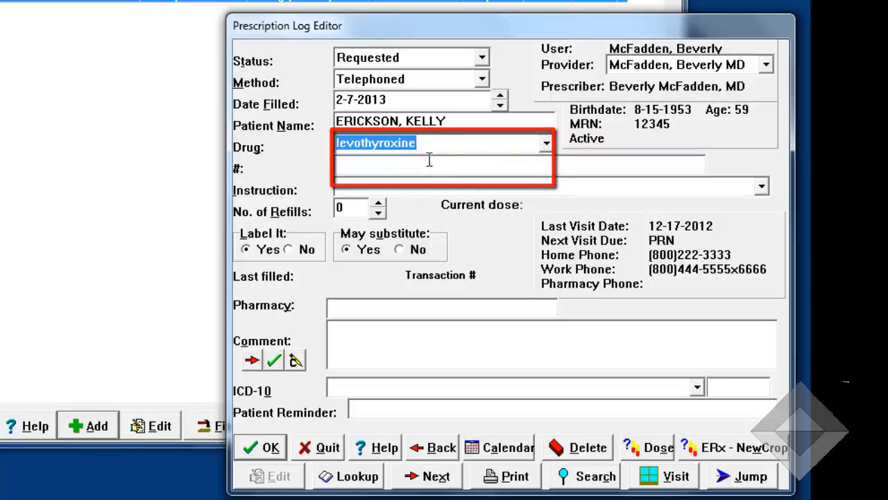
{"action": "key", "text": "Tab"}
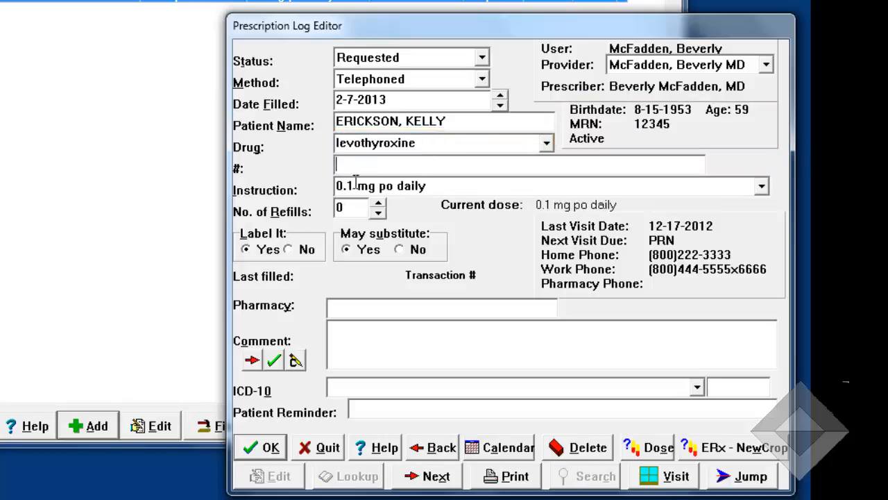
Step: Replace the drug entry by searching the drug names for "levot" and choosing LEVOTHYROXINE
{"action": "left_click", "coordinate": [426, 144]}
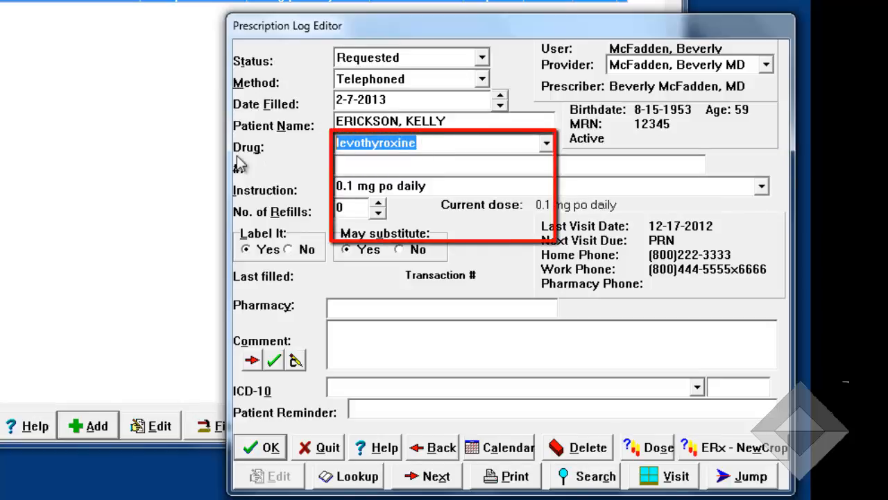
{"action": "type", "text": "levo"}
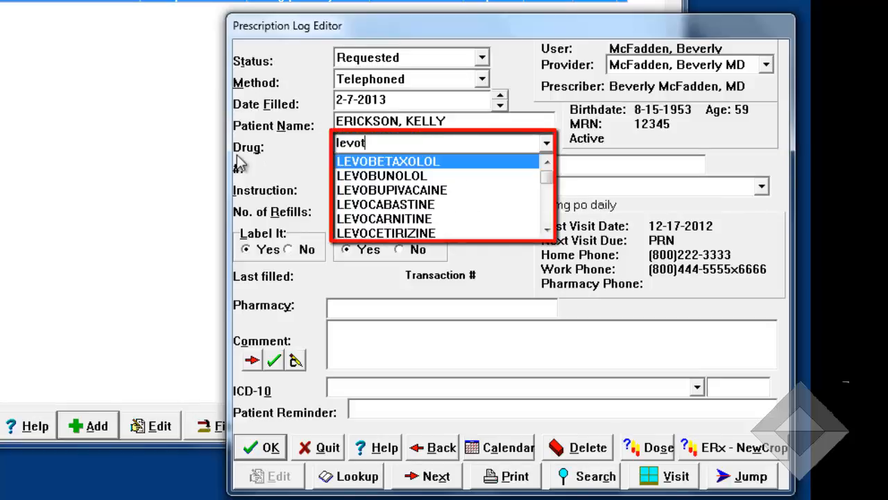
{"action": "type", "text": "t"}
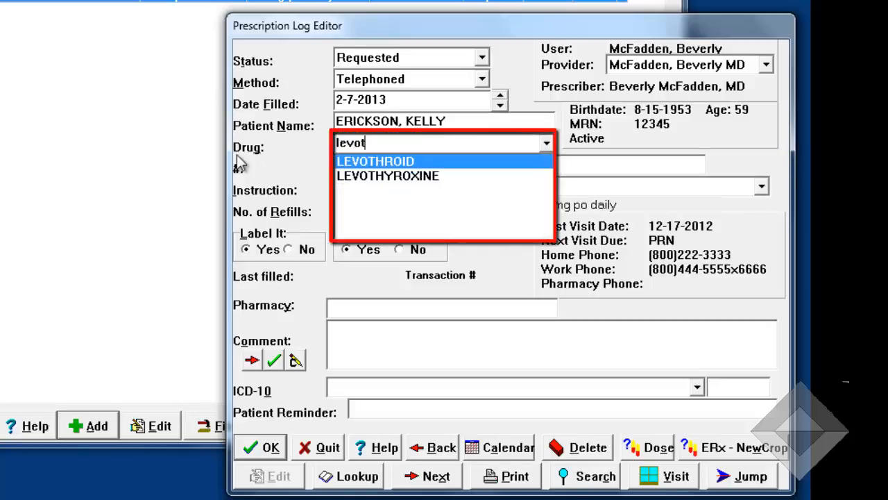
{"action": "left_click", "coordinate": [432, 179]}
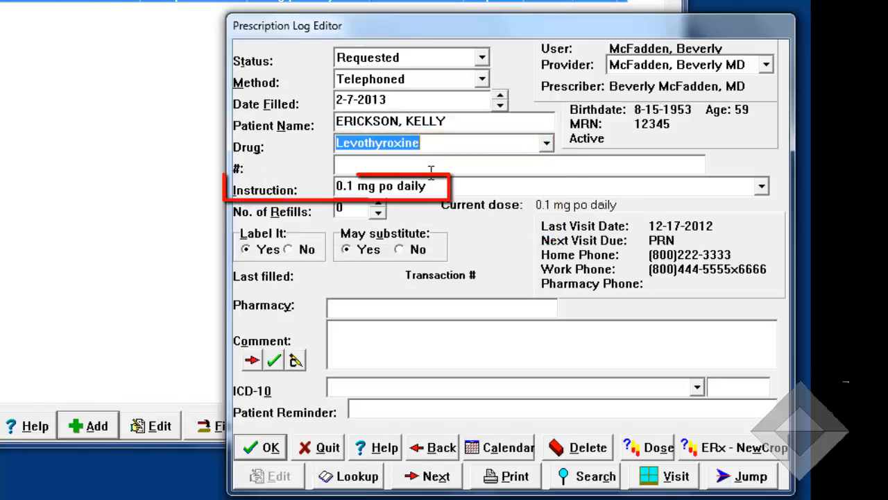
Step: Set the prescribed quantity to 30 and the number of refills to 3
{"action": "left_click", "coordinate": [373, 166]}
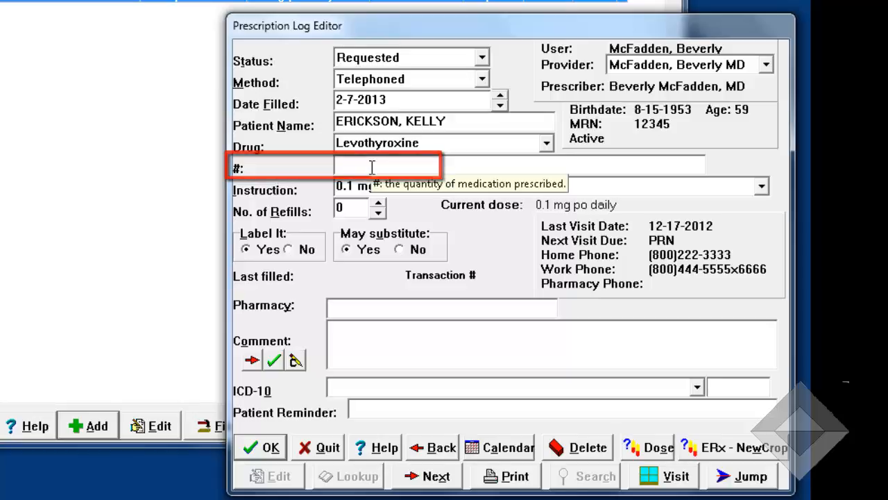
{"action": "type", "text": "30"}
{"action": "key", "text": "Tab"}
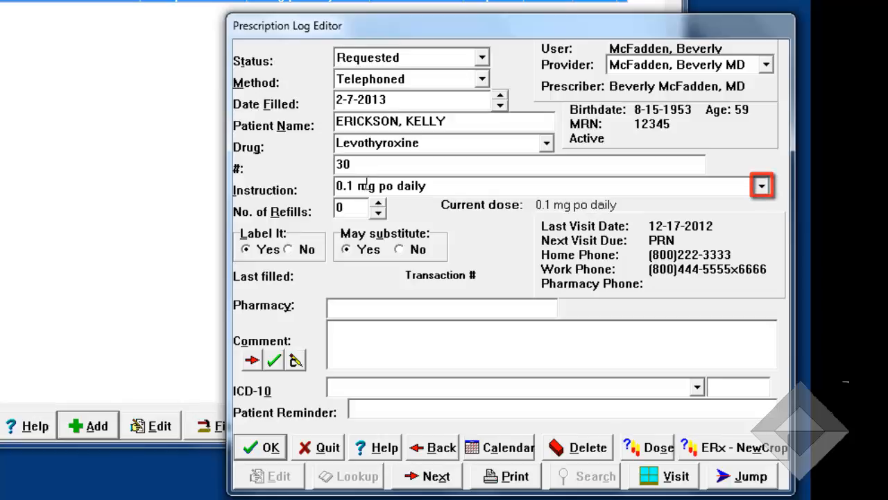
{"action": "key", "text": "Tab"}
{"action": "type", "text": "3"}
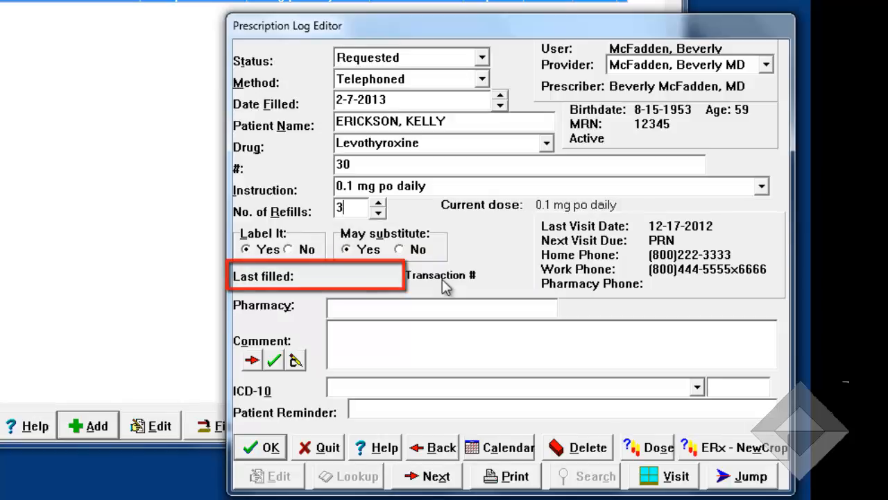
Step: Look through the available pharmacies and choose BABOON DRUG as the pharmacy for the refill
{"action": "left_click", "coordinate": [351, 308]}
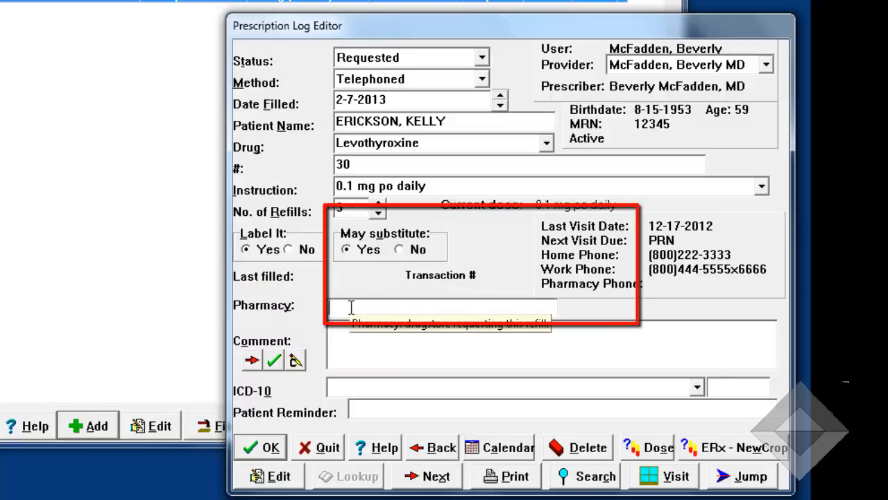
{"action": "type", "text": "BA"}
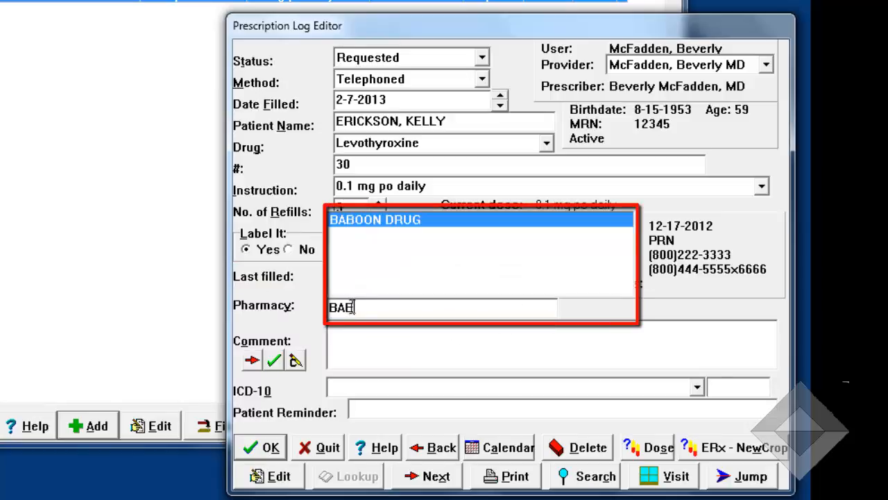
{"action": "type", "text": "B"}
{"action": "key", "text": "BackSpace"}
{"action": "key", "text": "BackSpace"}
{"action": "key", "text": "BackSpace"}
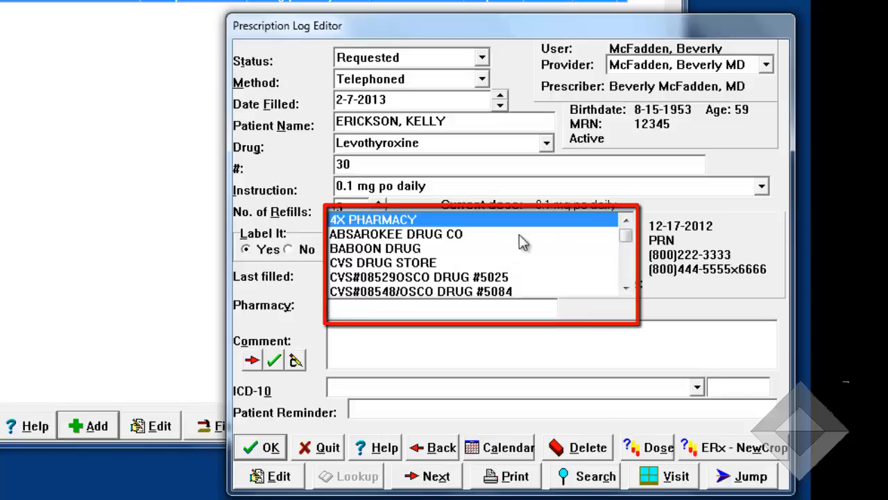
{"action": "left_click", "coordinate": [624, 272]}
{"action": "left_click", "coordinate": [624, 272]}
{"action": "left_click", "coordinate": [624, 272]}
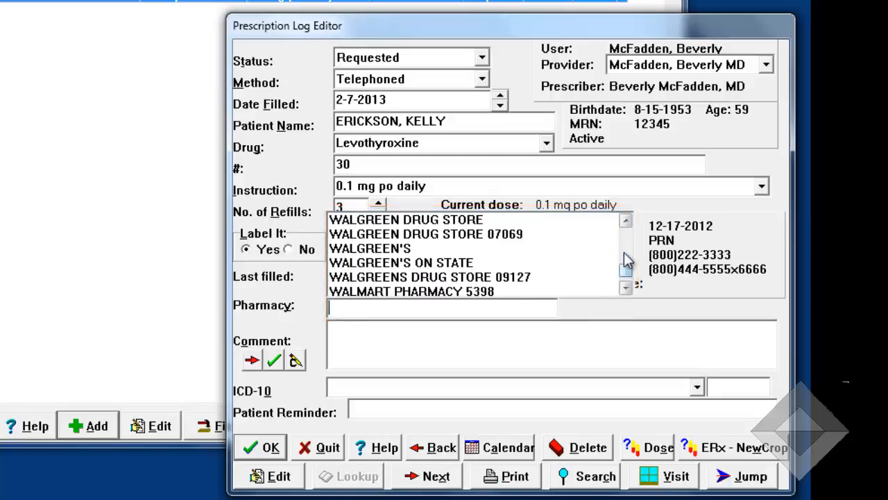
{"action": "left_click_drag", "start_coordinate": [628, 273], "coordinate": [627, 224]}
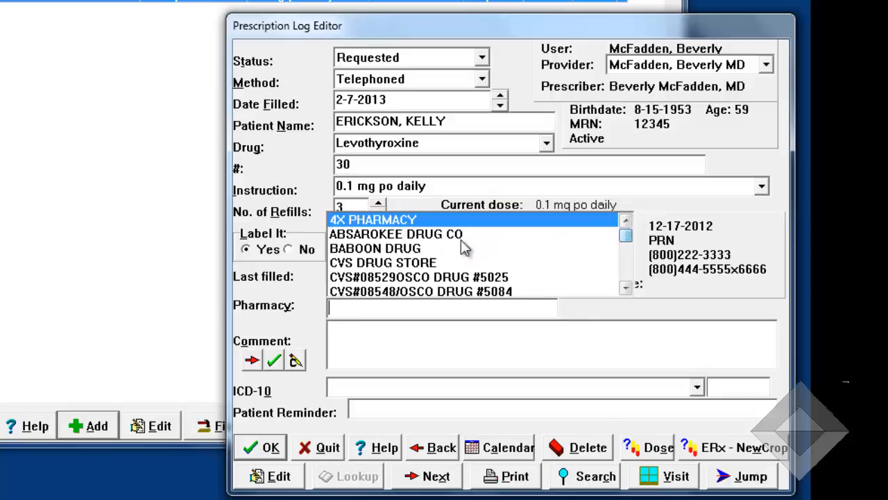
{"action": "left_click", "coordinate": [405, 249]}
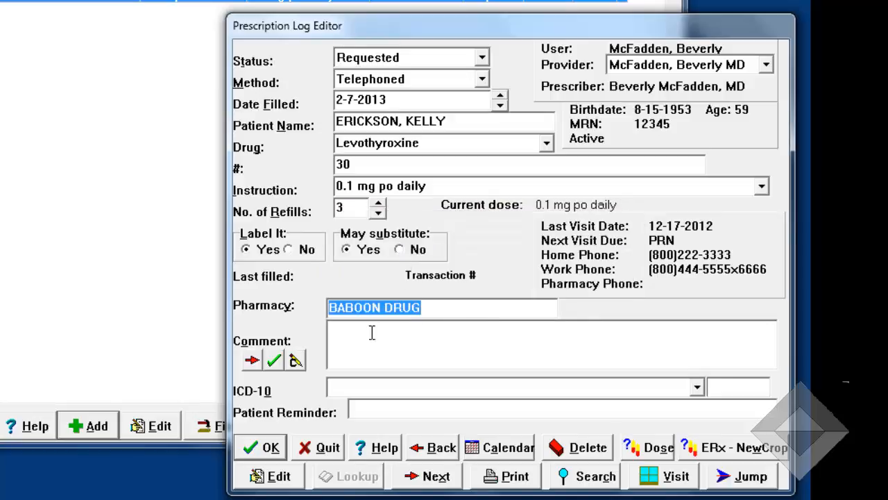
Step: Open the selected pharmacy's record for editing, review its contact details and accept it without changes
{"action": "left_click", "coordinate": [456, 306]}
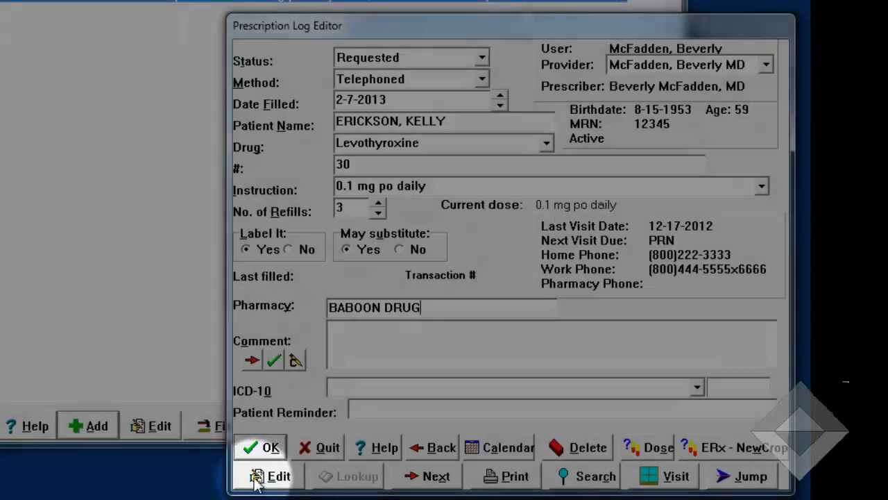
{"action": "left_click", "coordinate": [255, 478]}
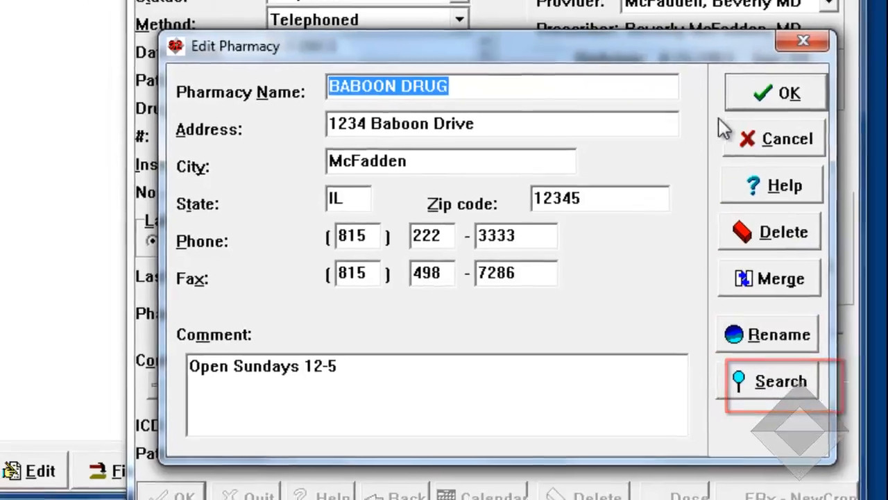
{"action": "left_click", "coordinate": [776, 81]}
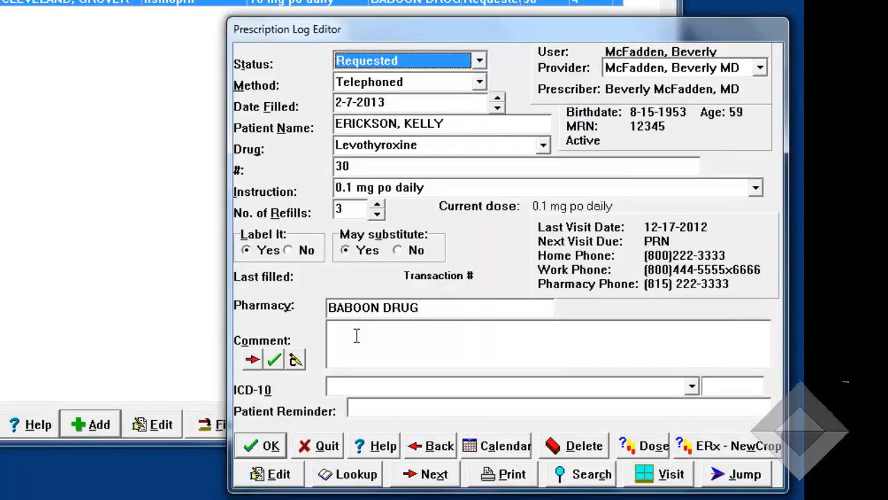
Step: Enter the refill comment "tell the doctor she's out."
{"action": "left_click", "coordinate": [348, 332]}
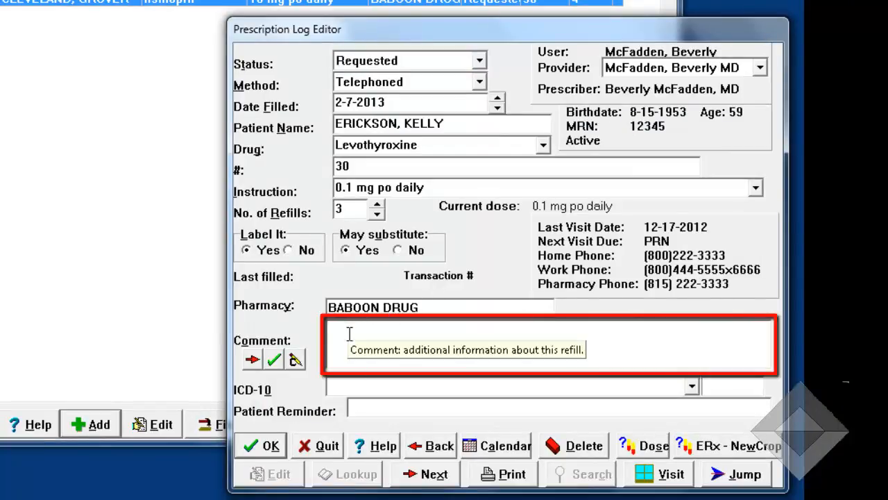
{"action": "type", "text": "tell the doct"}
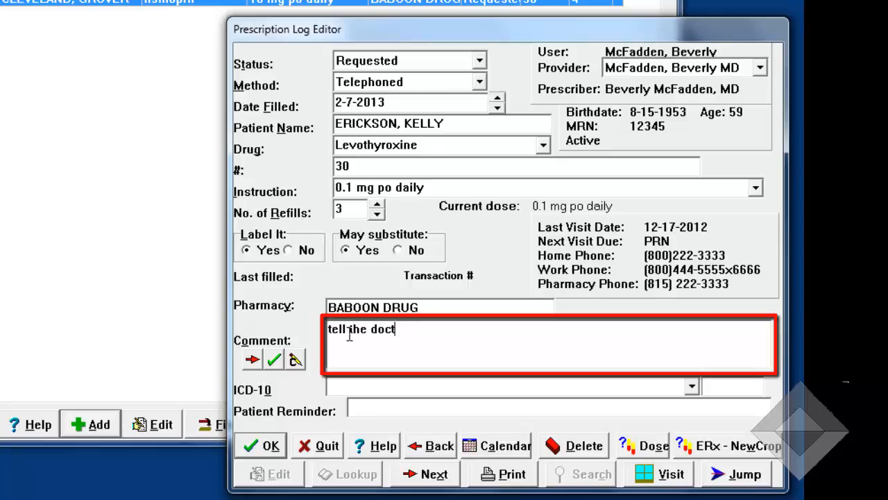
{"action": "type", "text": "or she's out."}
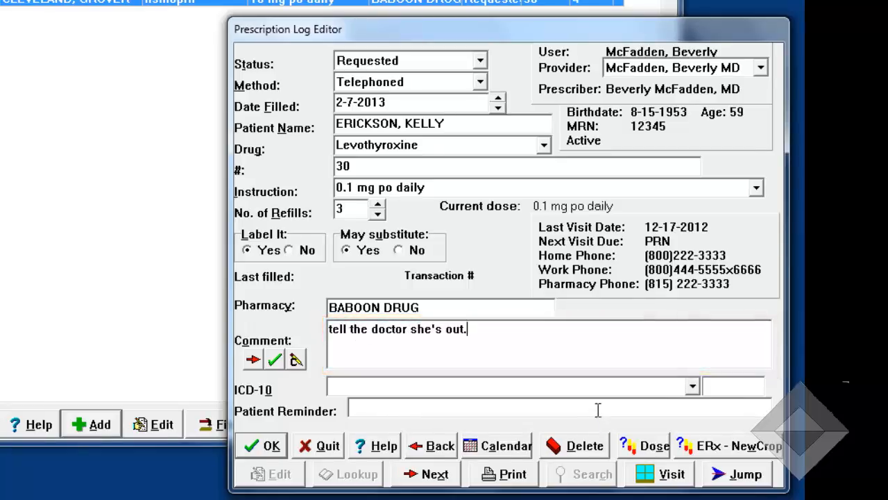
Step: Set the ICD-10 diagnosis to hypothyroidism : E03.9 and move on to the Patient Reminder
{"action": "left_click", "coordinate": [692, 387]}
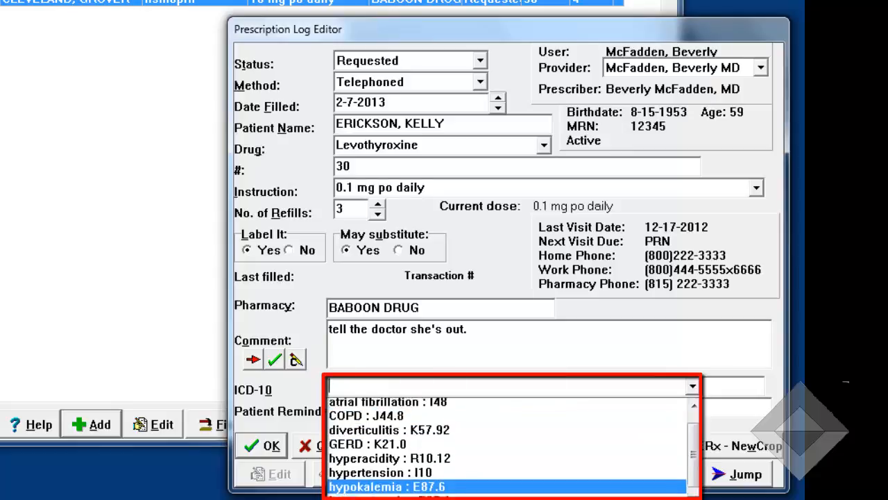
{"action": "scroll", "coordinate": [424, 437], "scroll_direction": "down", "scroll_amount": 1}
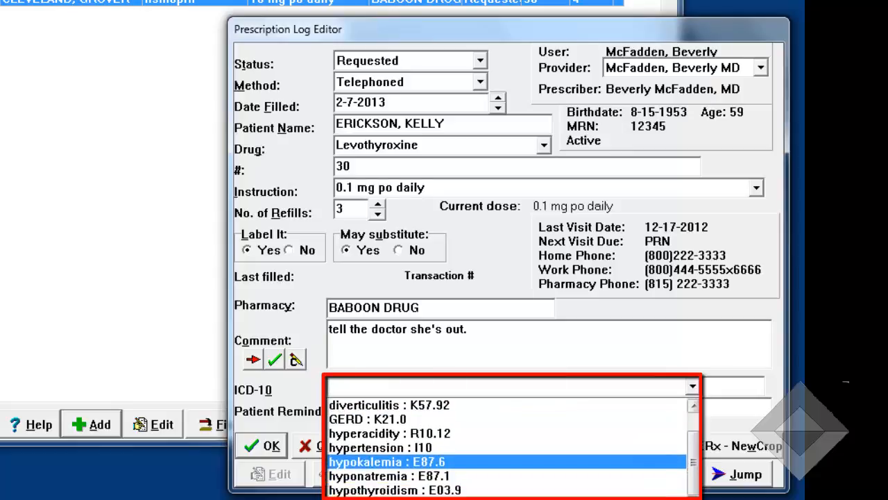
{"action": "left_click", "coordinate": [409, 489]}
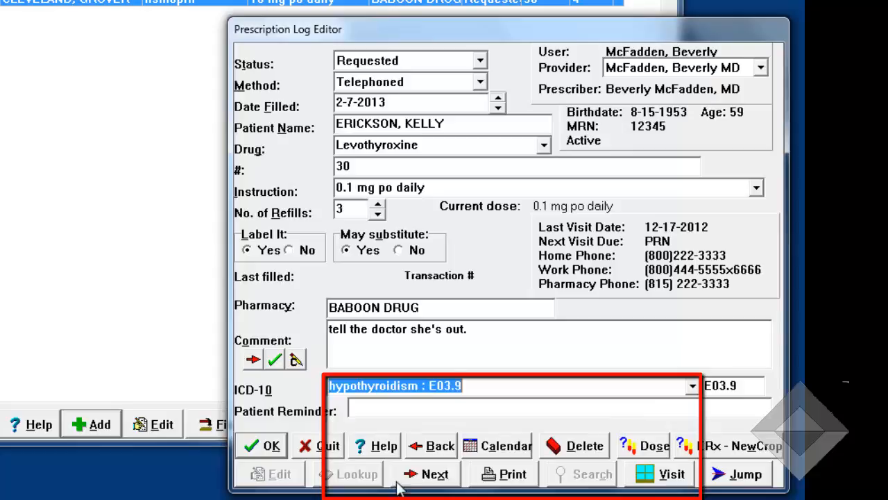
{"action": "left_click", "coordinate": [365, 411]}
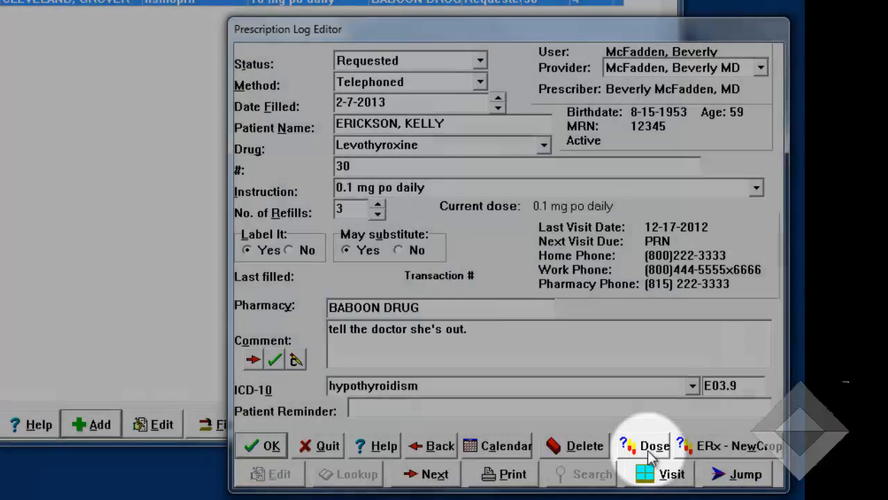
Step: Review the adult dose information for the prescribed drug and the available ERx - NewCrop functions without changing anything
{"action": "left_click", "coordinate": [659, 451]}
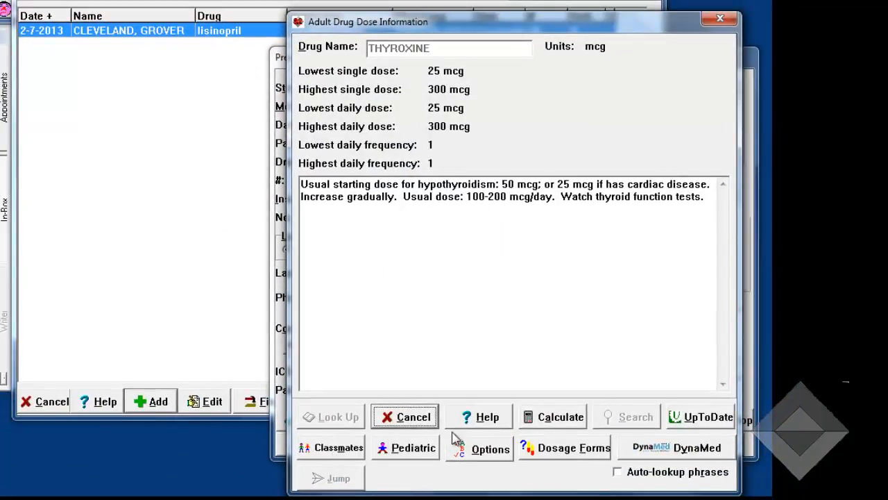
{"action": "left_click", "coordinate": [425, 422]}
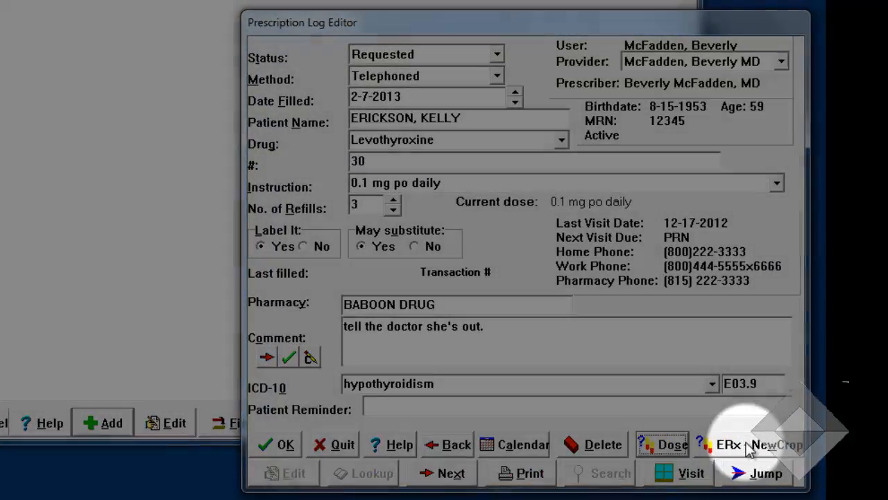
{"action": "left_click", "coordinate": [749, 448]}
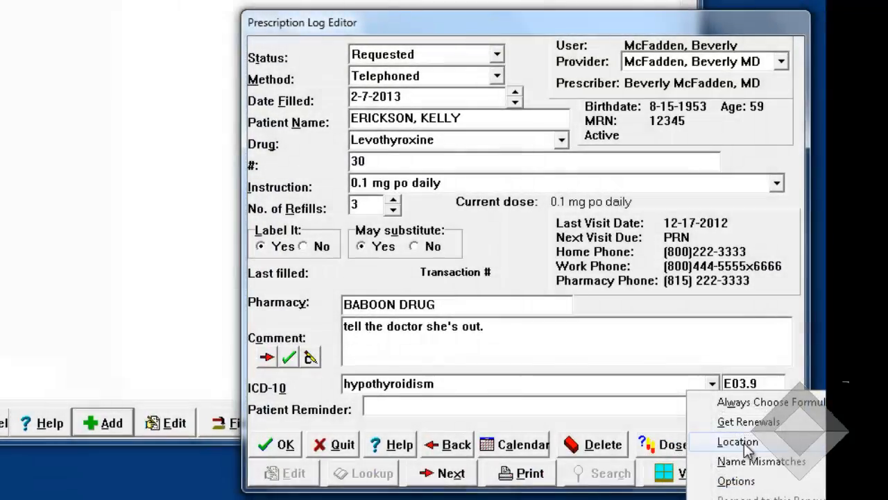
{"action": "left_click", "coordinate": [670, 417]}
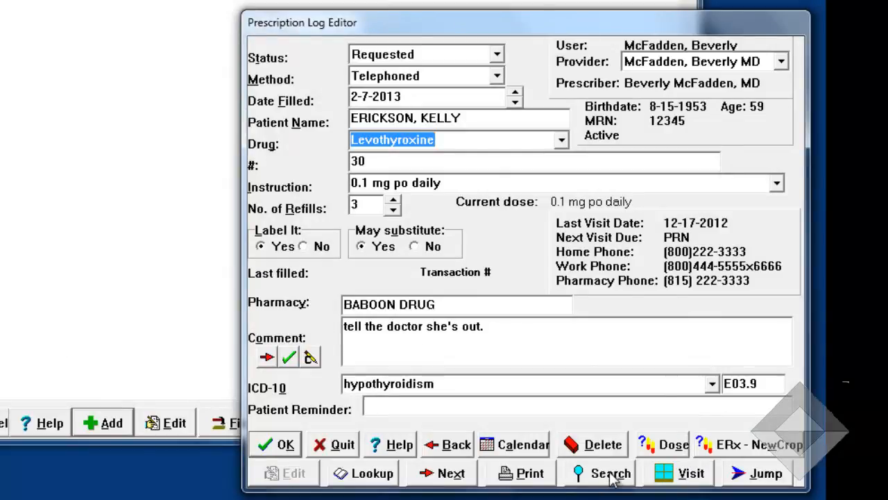
Step: Look up the last Levothyroxine prescription information, and check the patient's visit functions and jump destinations without choosing any
{"action": "left_click", "coordinate": [365, 477]}
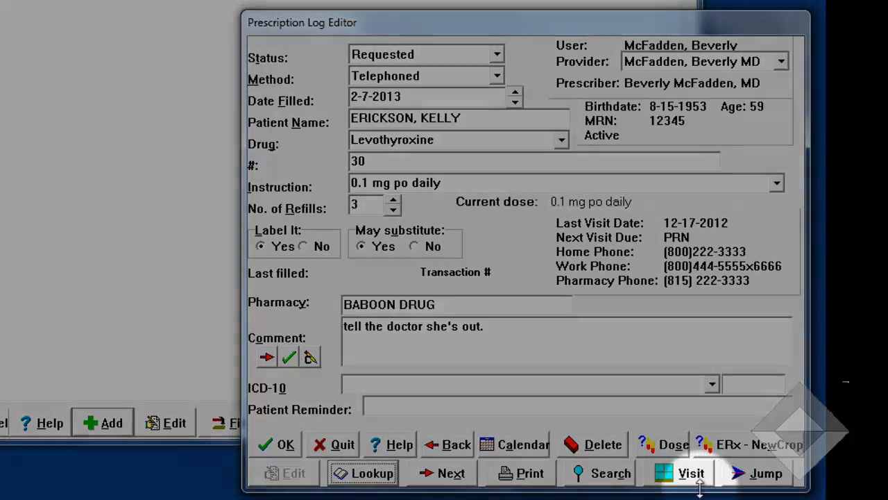
{"action": "left_click", "coordinate": [691, 472]}
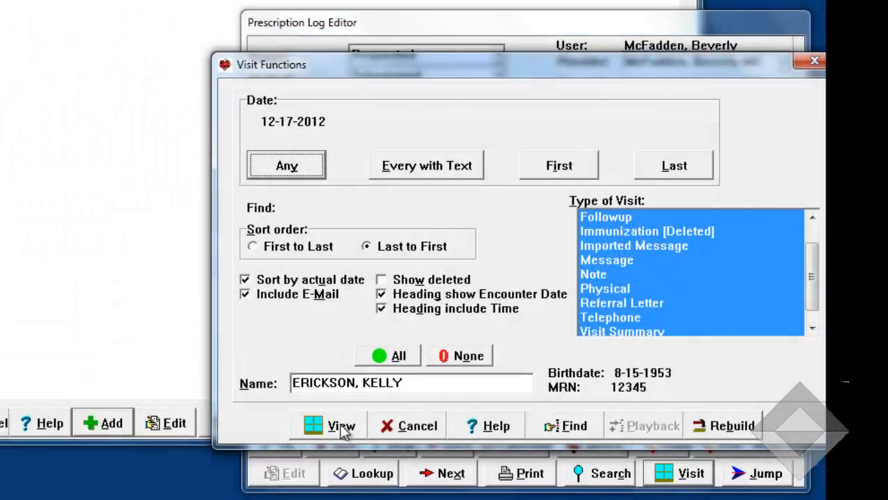
{"action": "left_click", "coordinate": [378, 428]}
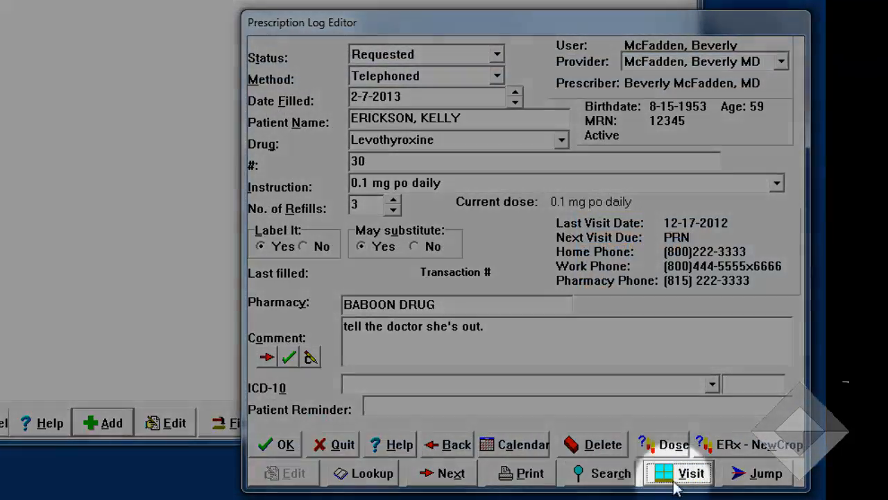
{"action": "left_click", "coordinate": [770, 475]}
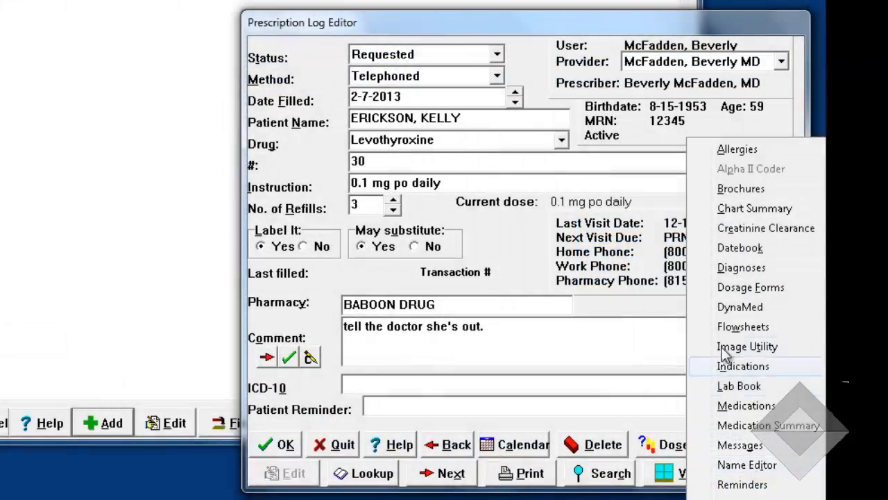
{"action": "left_click", "coordinate": [663, 426]}
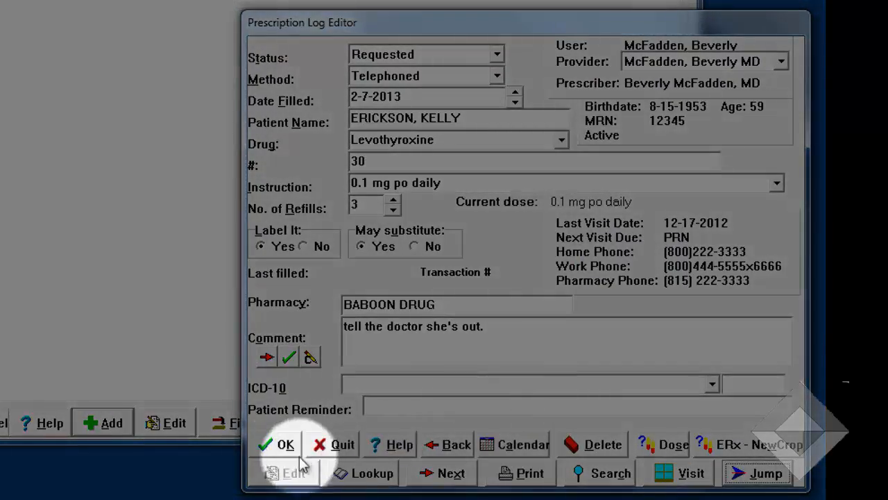
Step: Save the Levothyroxine refill request, quit the blank follow-on entry, and select the request in the Prescription Log
{"action": "left_click", "coordinate": [278, 444]}
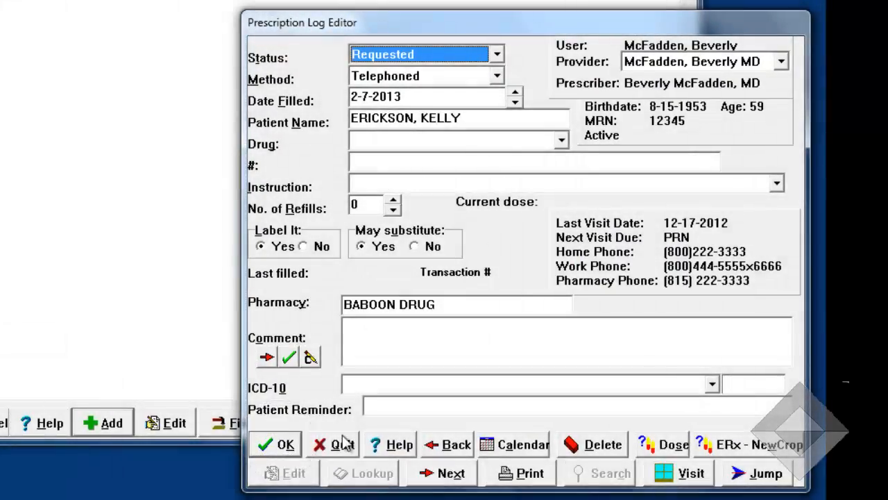
{"action": "left_click", "coordinate": [345, 443]}
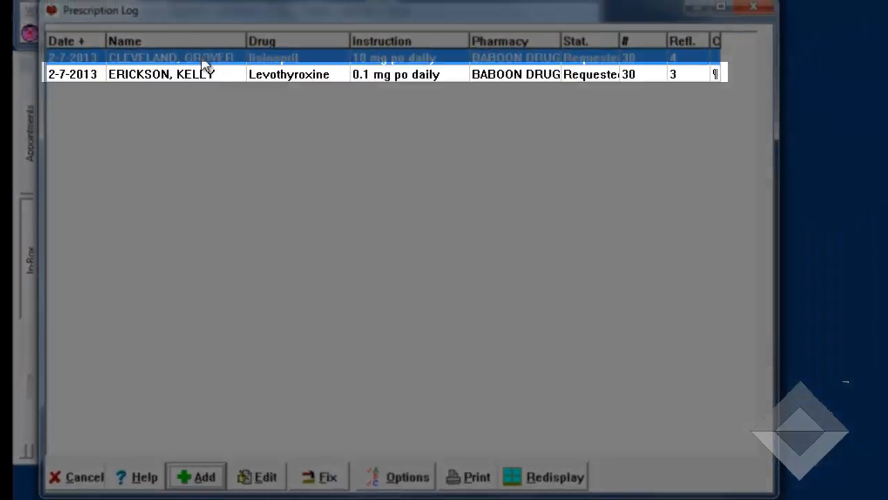
{"action": "left_click", "coordinate": [335, 76]}
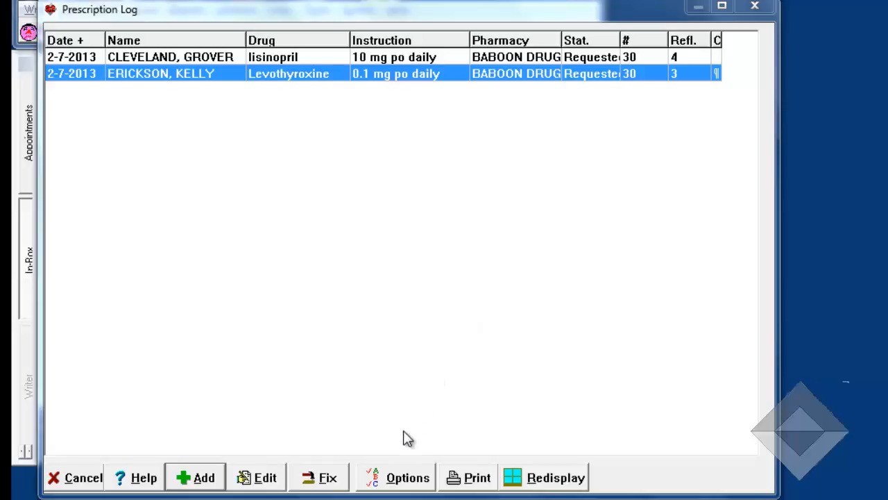
Step: Review the Prescription Log options, including dose checking and test reminders, and accept them without changes
{"action": "left_click", "coordinate": [412, 465]}
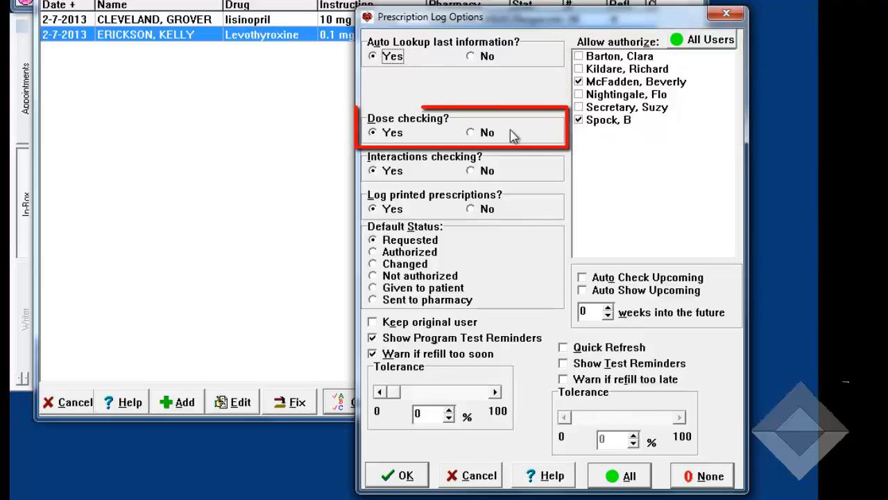
{"action": "mouse_move", "coordinate": [511, 136]}
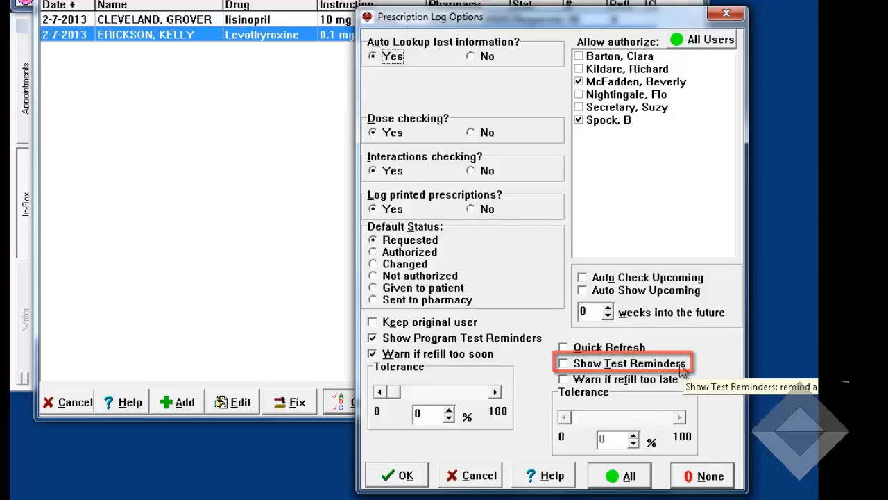
{"action": "left_click", "coordinate": [406, 476]}
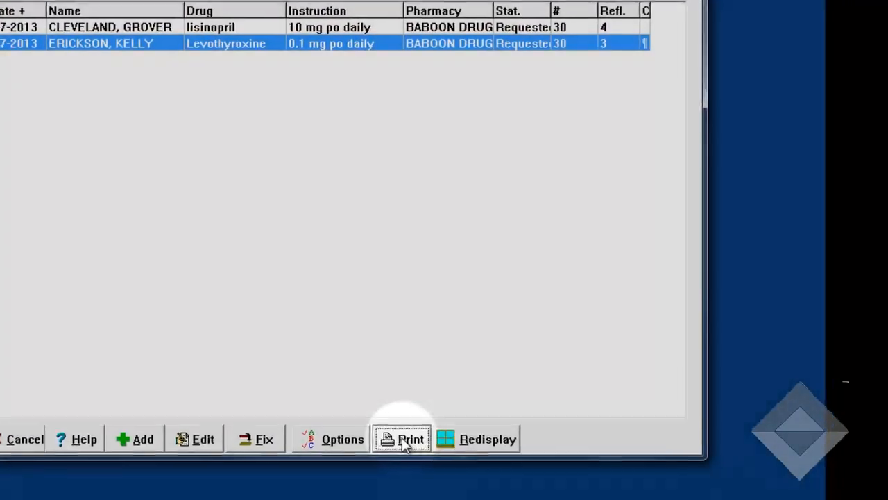
Step: Examine the Prescription Log's print settings and redisplay filters, cancelling out of both
{"action": "left_click", "coordinate": [405, 439]}
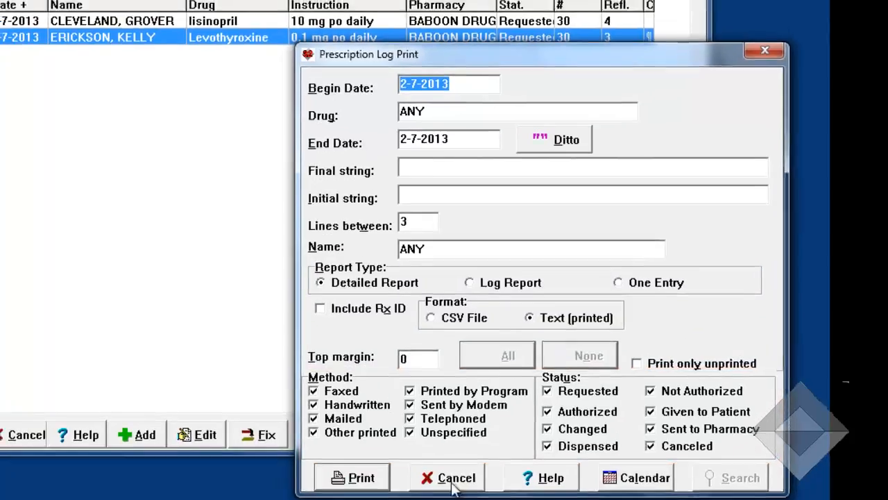
{"action": "left_click", "coordinate": [440, 467]}
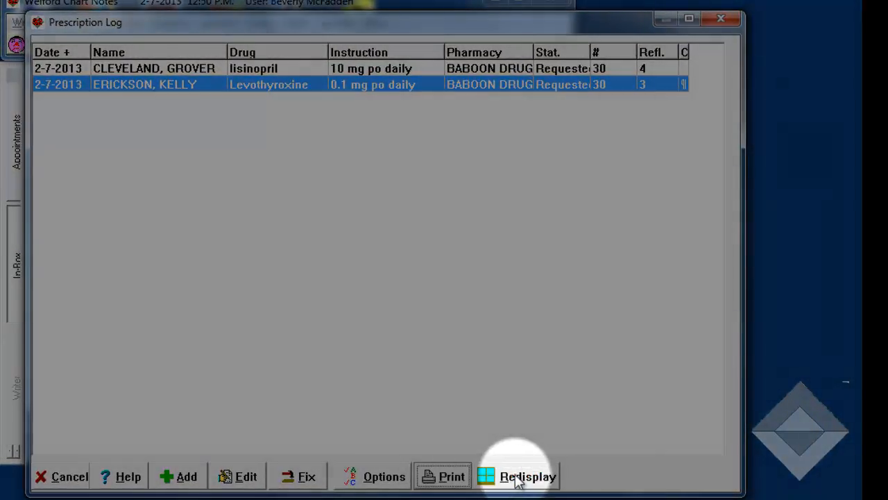
{"action": "left_click", "coordinate": [517, 477]}
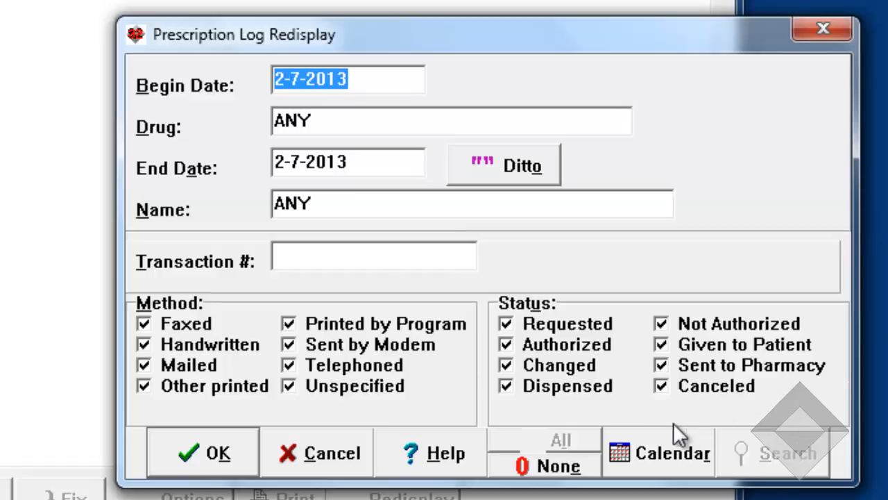
{"action": "left_click", "coordinate": [333, 458]}
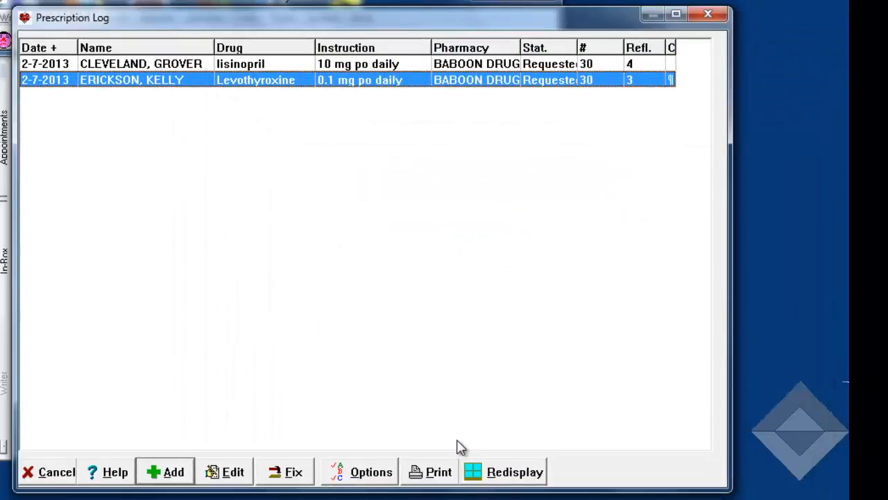